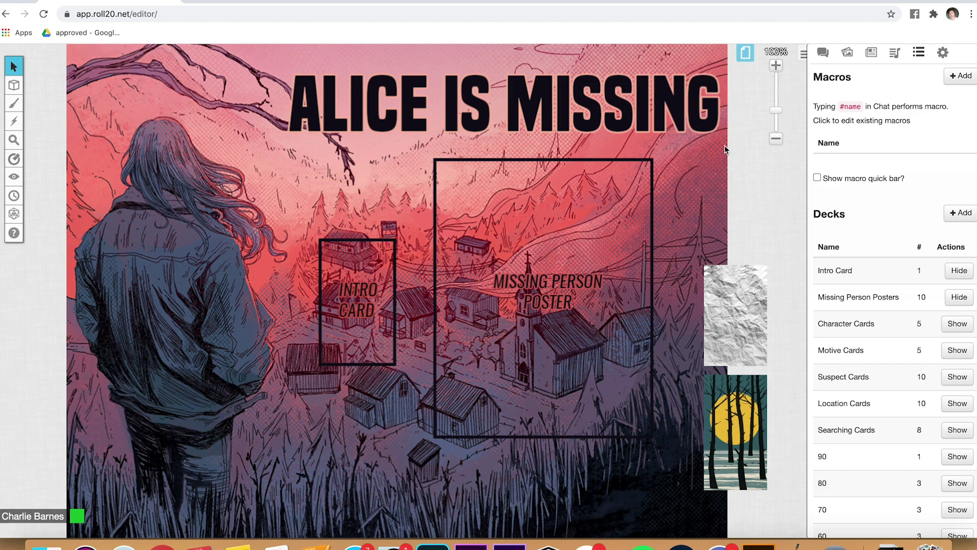
Show the page list with all six pages, Introduction through Debrief.
{"action": "left_click", "coordinate": [746, 60]}
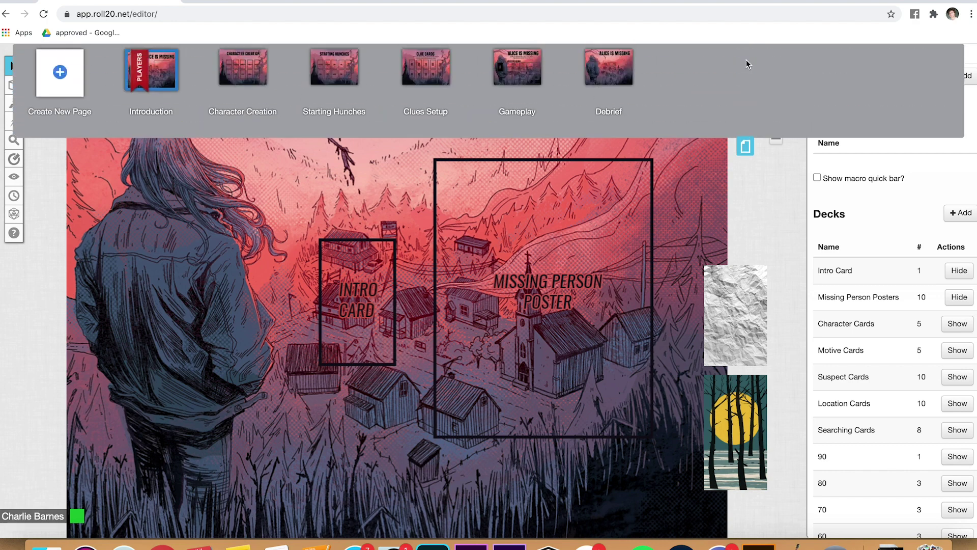
Preview the Character Creation page from the page list.
{"action": "left_click", "coordinate": [747, 145]}
{"action": "left_click", "coordinate": [746, 53]}
{"action": "mouse_move", "coordinate": [458, 76]}
{"action": "mouse_move", "coordinate": [159, 78]}
{"action": "left_click", "coordinate": [245, 75]}
Move the Players ribbon onto Character Creation, then return to the Introduction page.
{"action": "left_click", "coordinate": [744, 55]}
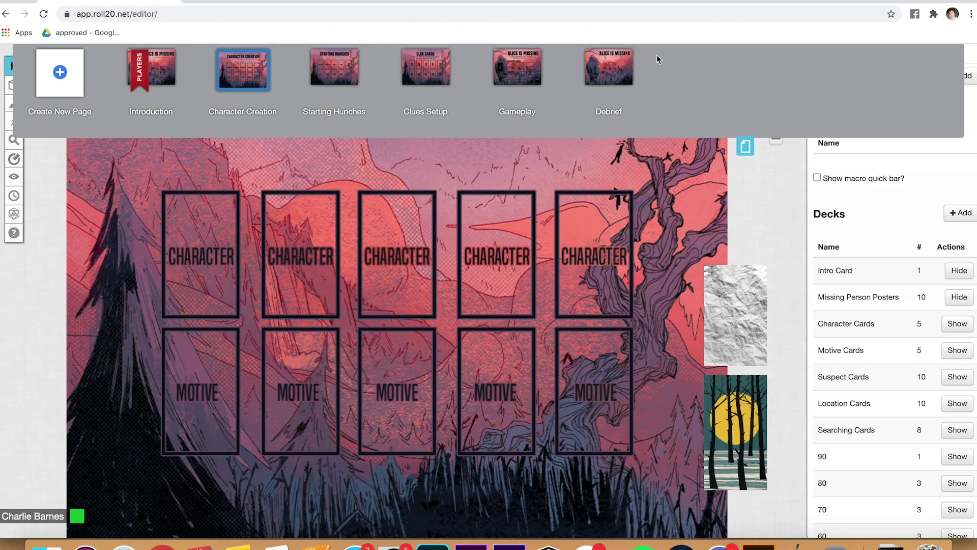
{"action": "left_click_drag", "start_coordinate": [135, 71], "coordinate": [233, 74]}
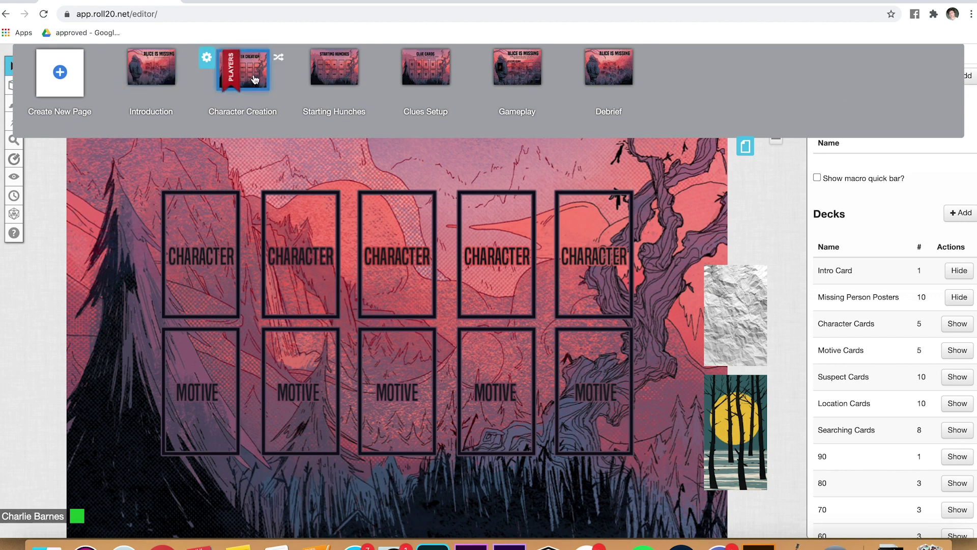
{"action": "mouse_move", "coordinate": [316, 75]}
{"action": "left_click", "coordinate": [154, 72]}
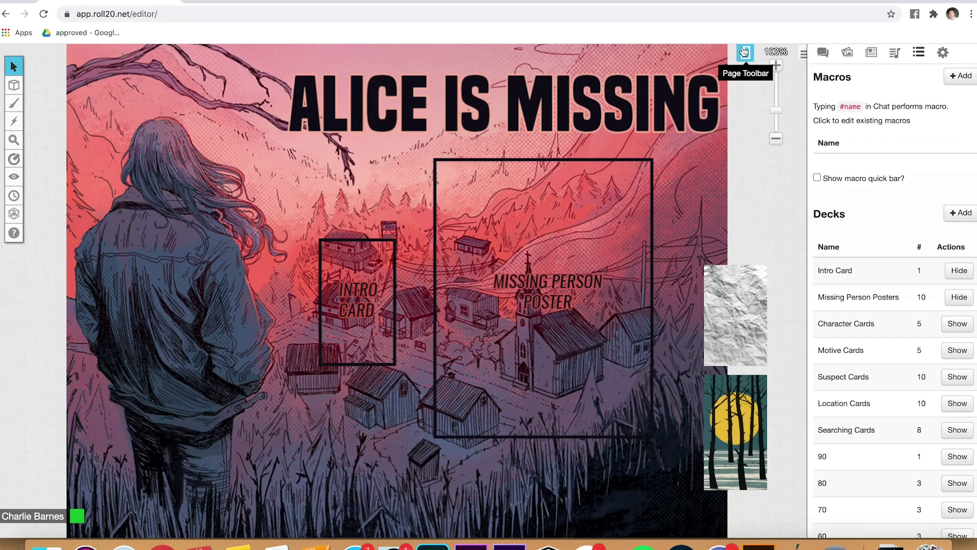
View Character Creation again, then load the Starting Hunches page.
{"action": "left_click", "coordinate": [745, 52]}
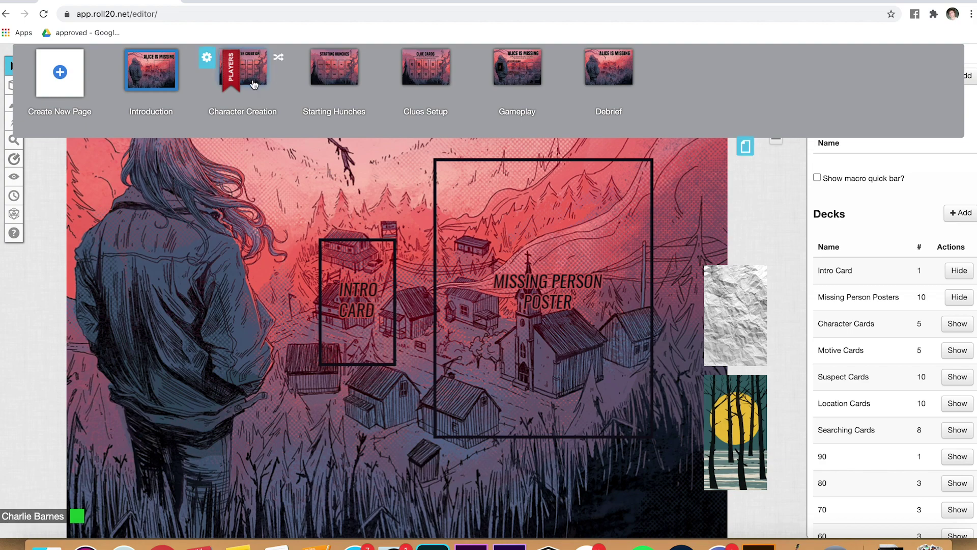
{"action": "left_click", "coordinate": [243, 67]}
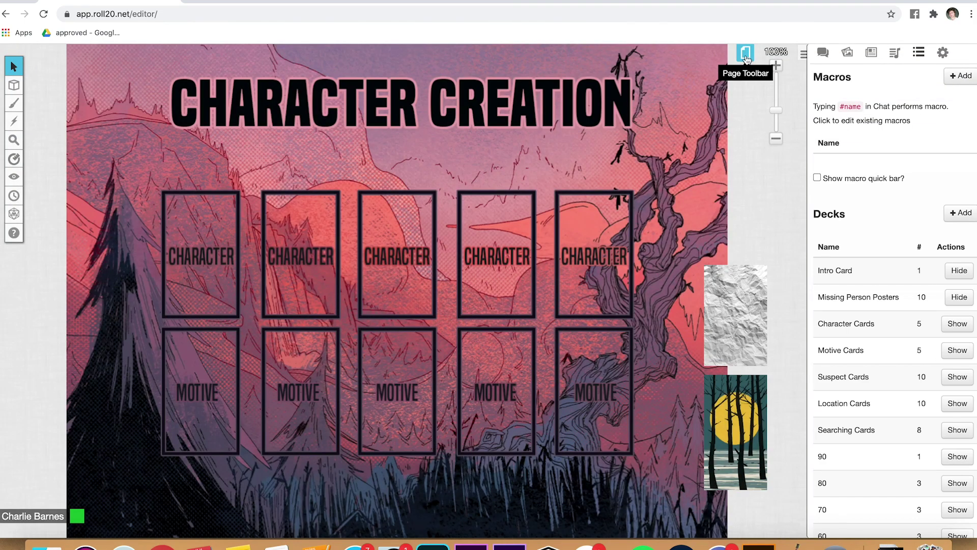
{"action": "left_click", "coordinate": [745, 53]}
{"action": "left_click", "coordinate": [336, 82]}
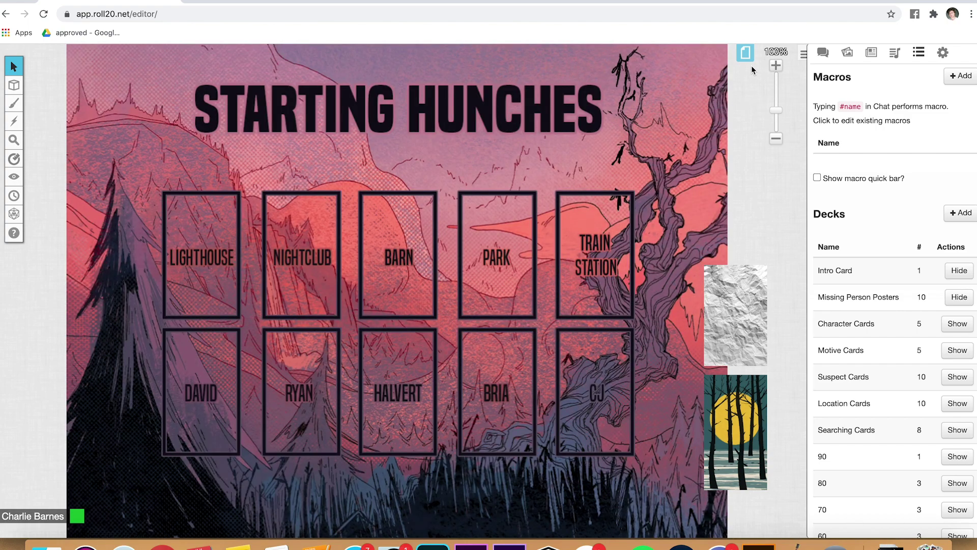
View the Clues Setup page, then the Gameplay page.
{"action": "left_click", "coordinate": [745, 53]}
{"action": "left_click", "coordinate": [431, 70]}
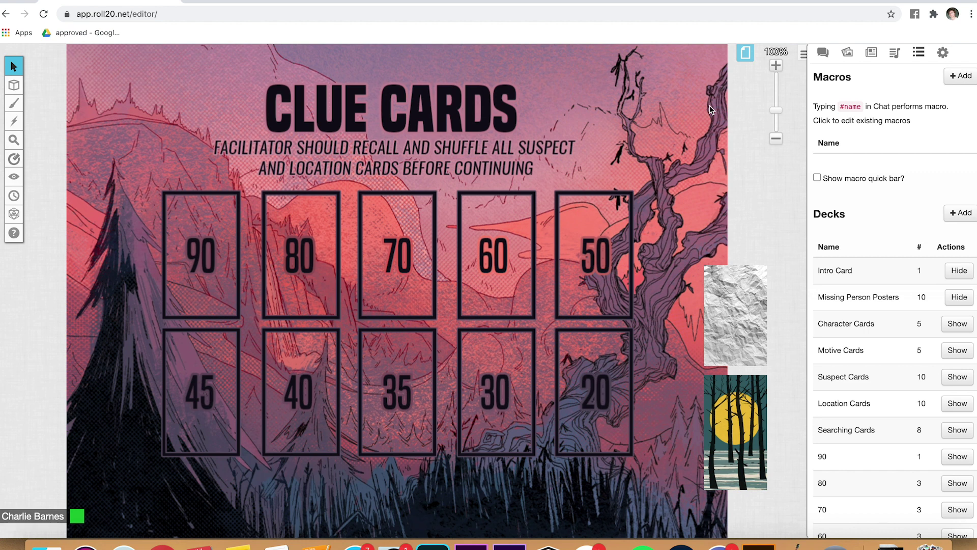
{"action": "left_click", "coordinate": [710, 49]}
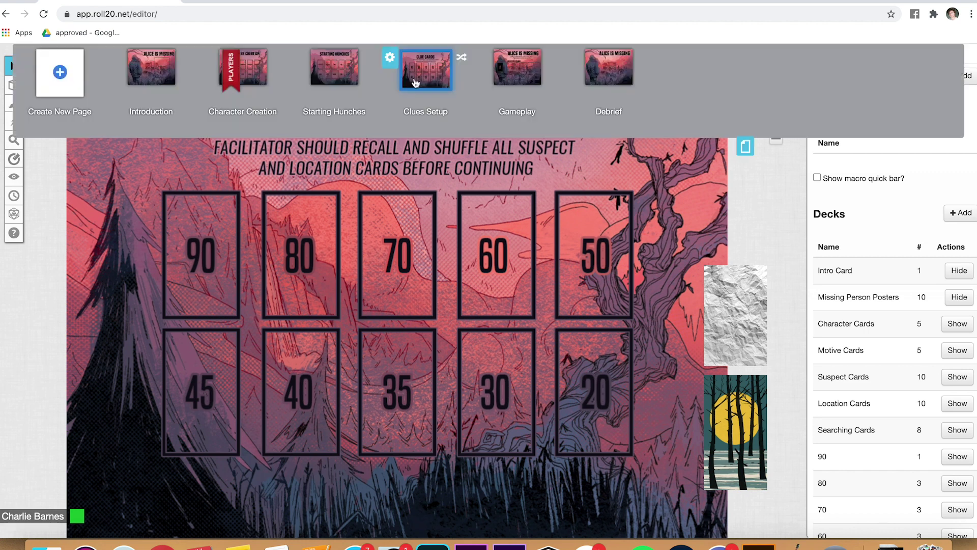
{"action": "left_click", "coordinate": [524, 77]}
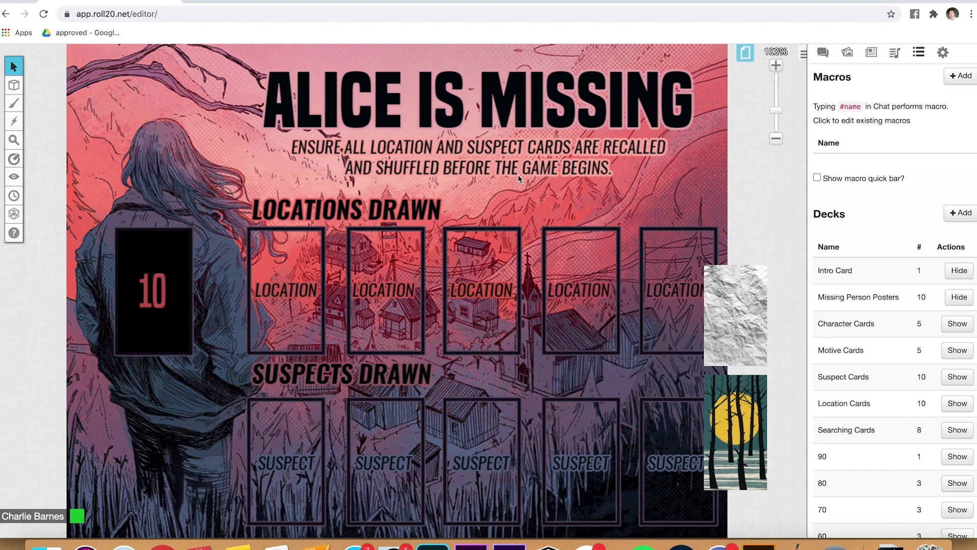
View the Debrief page, then return to the Introduction page.
{"action": "left_click", "coordinate": [745, 53]}
{"action": "left_click", "coordinate": [609, 65]}
{"action": "left_click", "coordinate": [745, 53]}
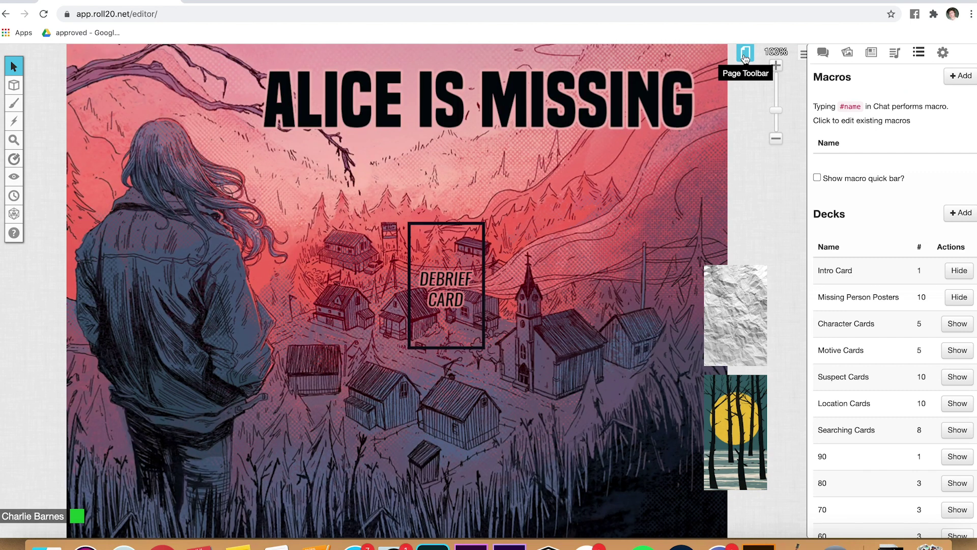
{"action": "left_click", "coordinate": [744, 52]}
{"action": "mouse_move", "coordinate": [159, 75]}
{"action": "left_click", "coordinate": [151, 69]}
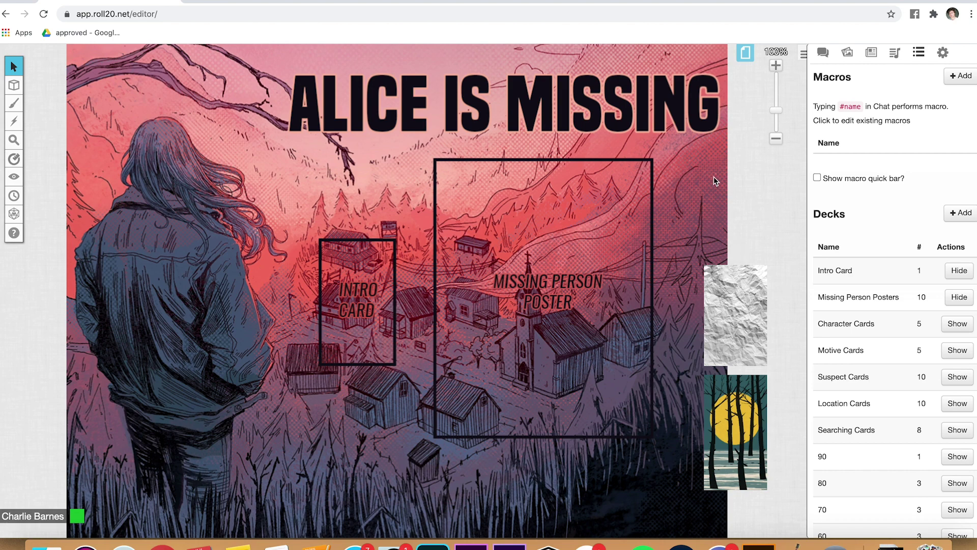
Show the chat with the player join link and chat command list.
{"action": "left_click", "coordinate": [823, 53]}
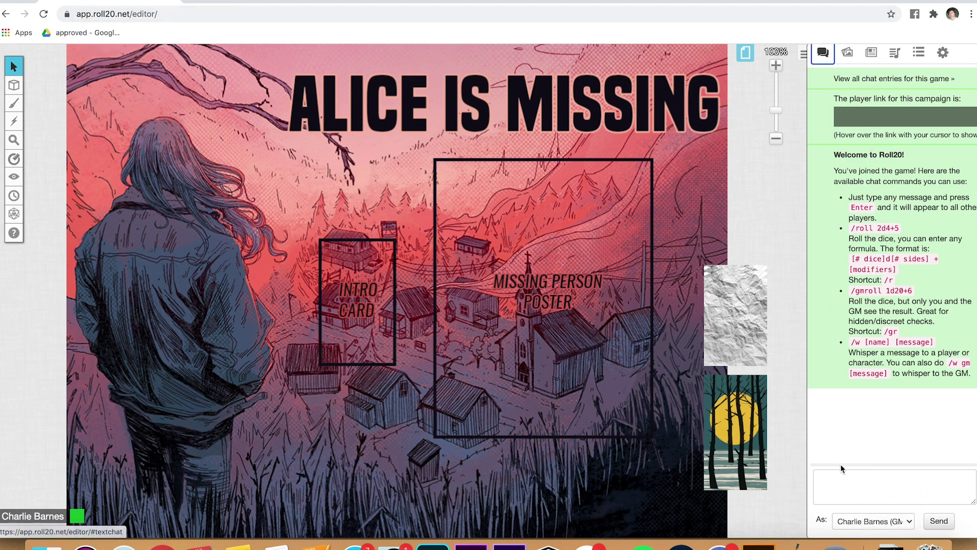
Browse the Art Library and Journal, ending on the Jukebox's Voicemails playlist.
{"action": "left_click", "coordinate": [848, 55]}
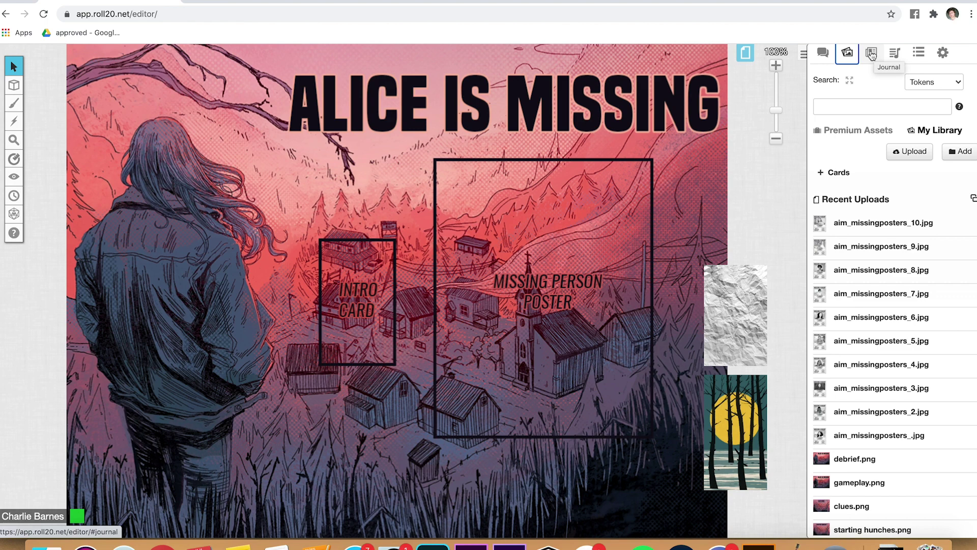
{"action": "left_click", "coordinate": [872, 53]}
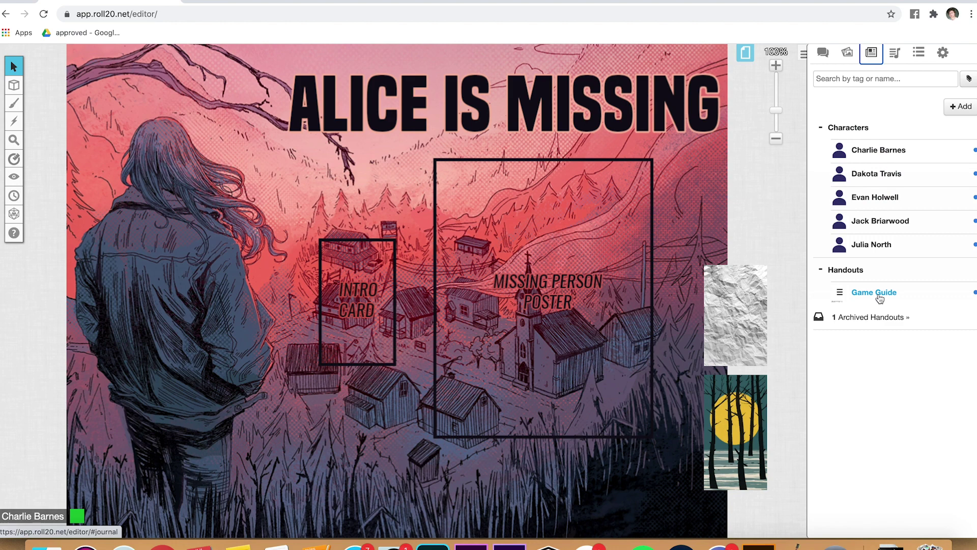
{"action": "left_click", "coordinate": [894, 53]}
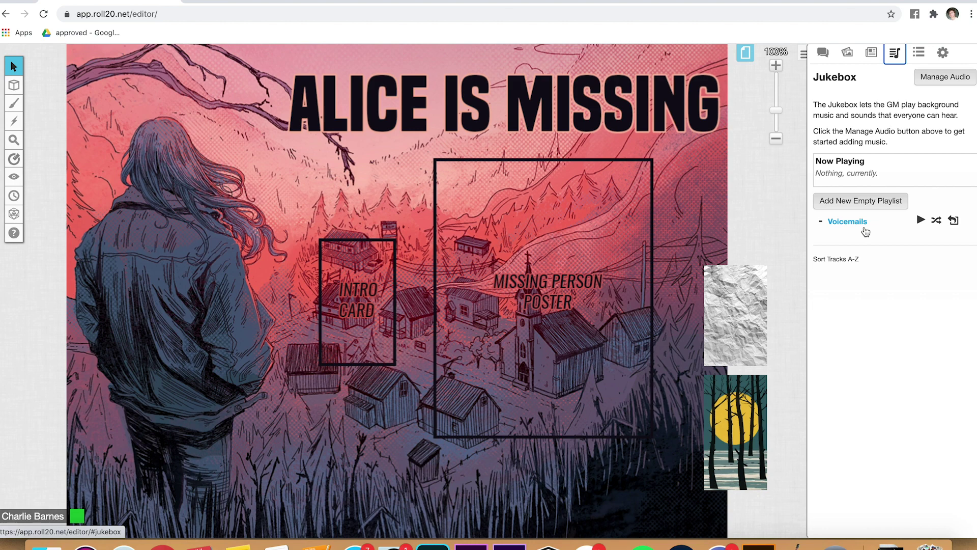
Scroll through the Collection tab's Decks list and hide the Missing Person Posters deck.
{"action": "left_click", "coordinate": [919, 54]}
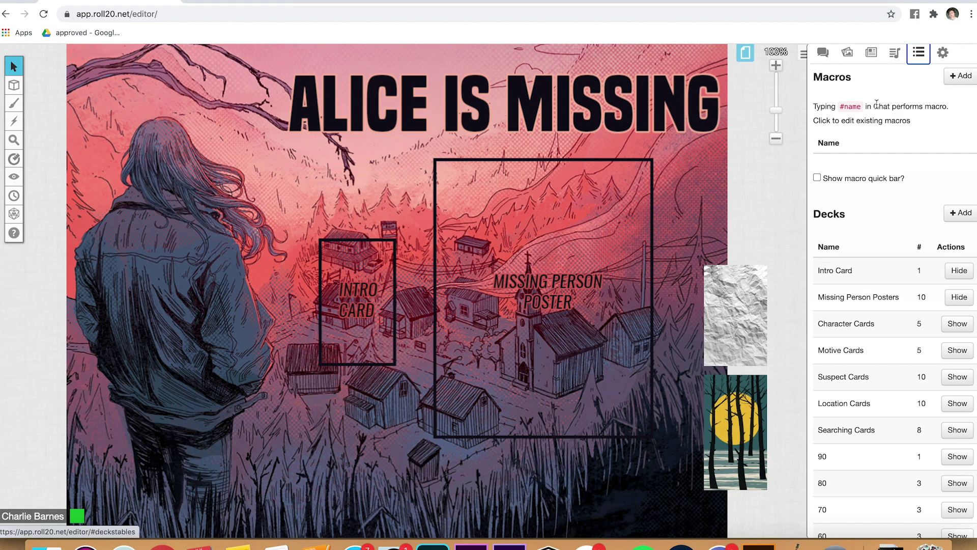
{"action": "scroll", "coordinate": [819, 102], "scroll_direction": "down", "scroll_amount": 5}
{"action": "scroll", "coordinate": [884, 201], "scroll_direction": "down", "scroll_amount": 5}
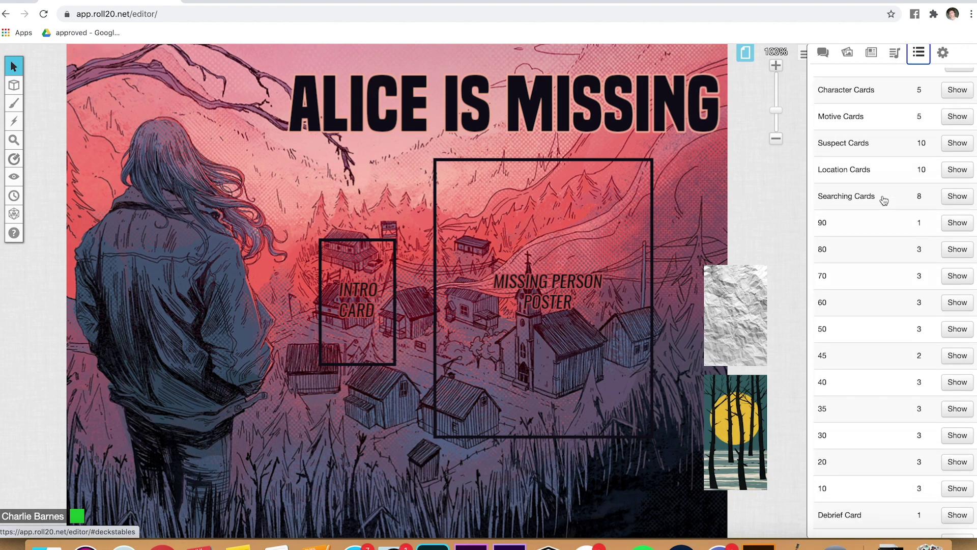
{"action": "scroll", "coordinate": [884, 201], "scroll_direction": "up", "scroll_amount": 6}
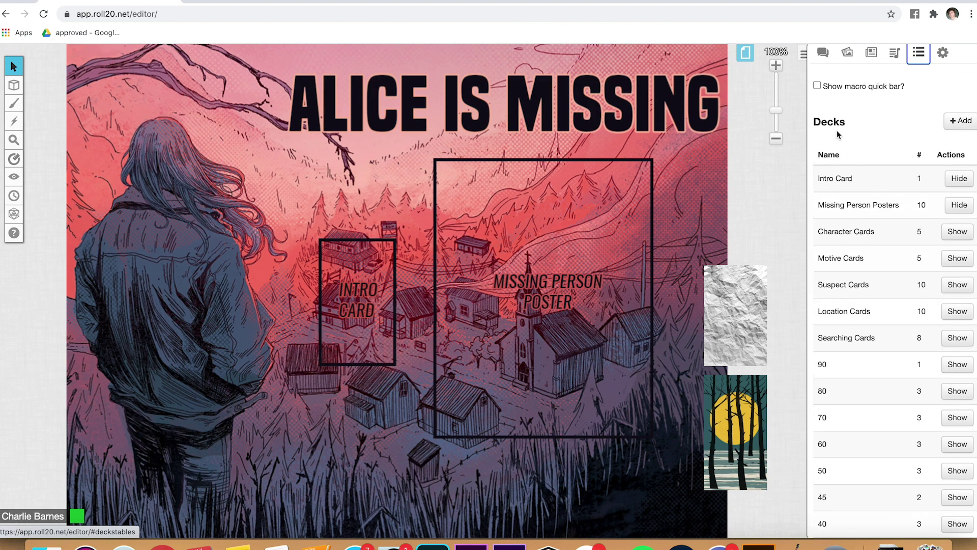
{"action": "scroll", "coordinate": [877, 337], "scroll_direction": "down", "scroll_amount": 5}
{"action": "scroll", "coordinate": [877, 337], "scroll_direction": "up", "scroll_amount": 7}
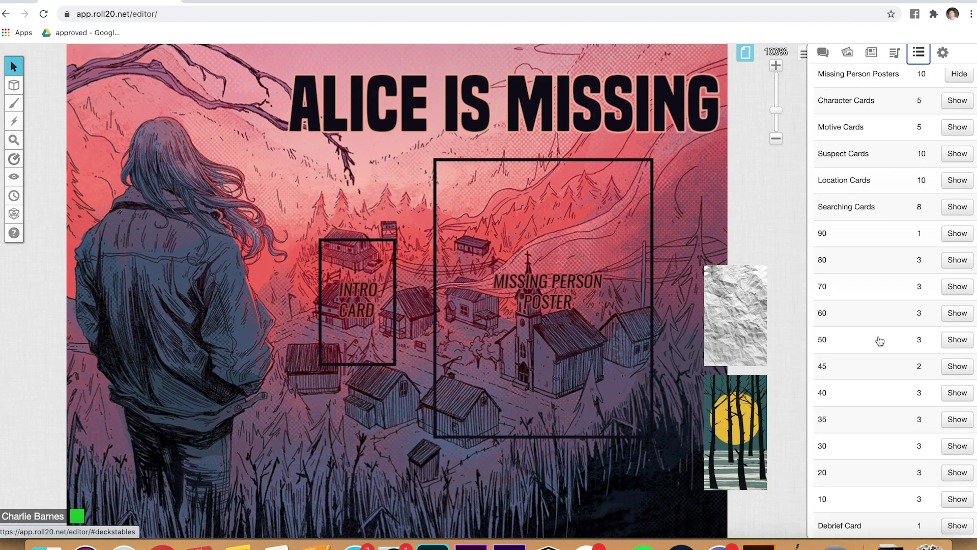
{"action": "scroll", "coordinate": [846, 312], "scroll_direction": "down", "scroll_amount": 5}
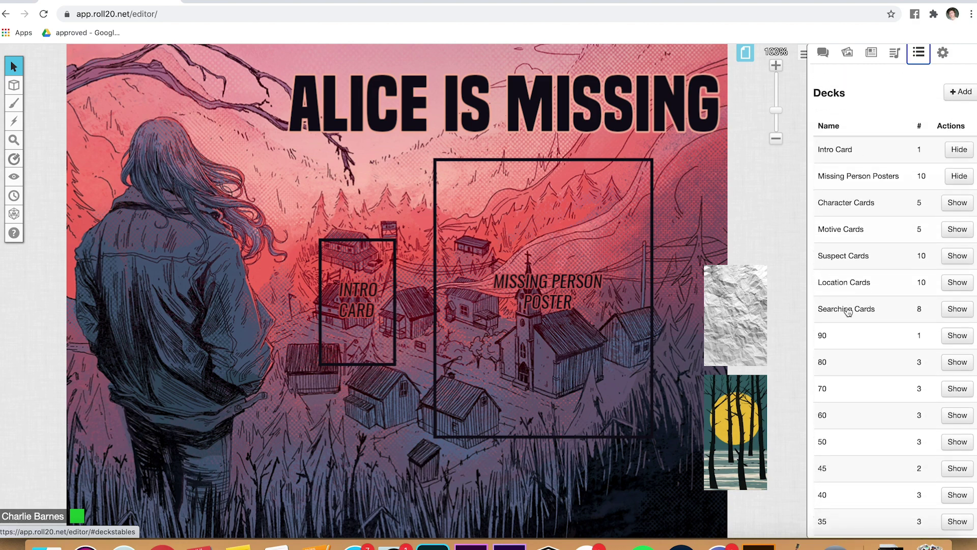
{"action": "scroll", "coordinate": [847, 311], "scroll_direction": "down", "scroll_amount": 8}
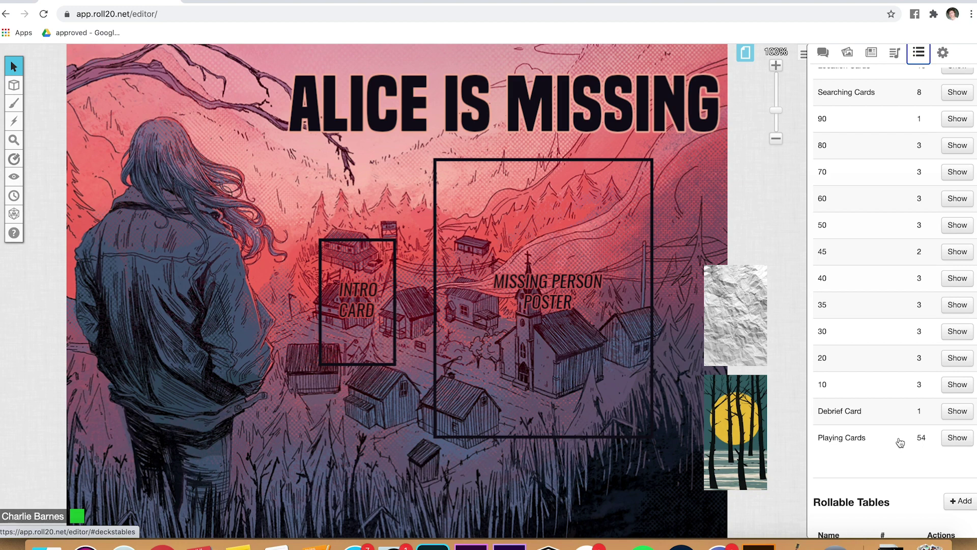
{"action": "scroll", "coordinate": [885, 325], "scroll_direction": "up", "scroll_amount": 7}
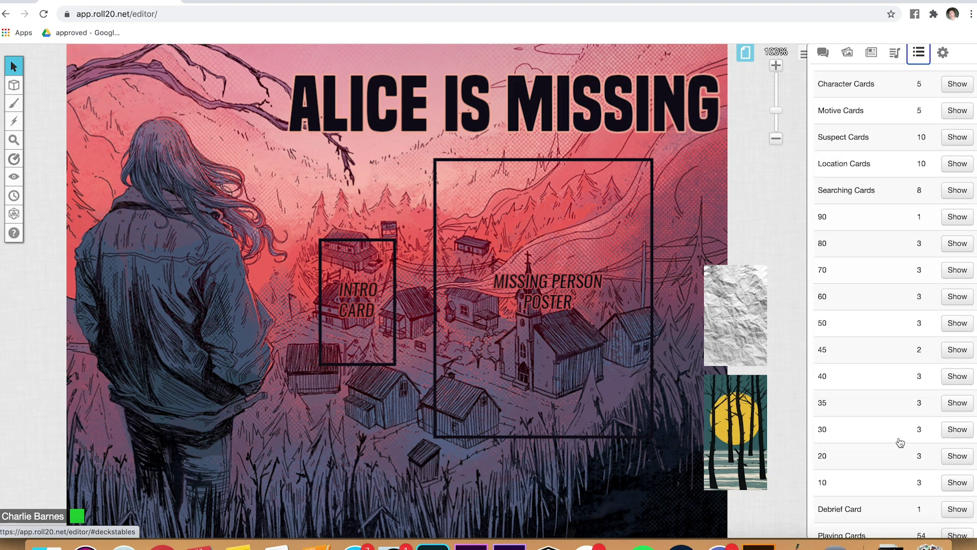
{"action": "scroll", "coordinate": [877, 216], "scroll_direction": "down", "scroll_amount": 9}
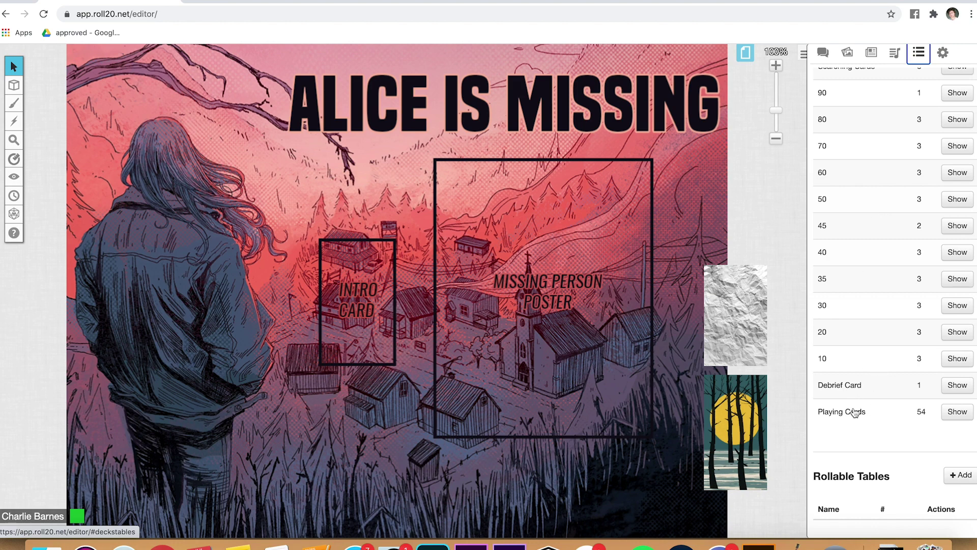
{"action": "left_click", "coordinate": [691, 347]}
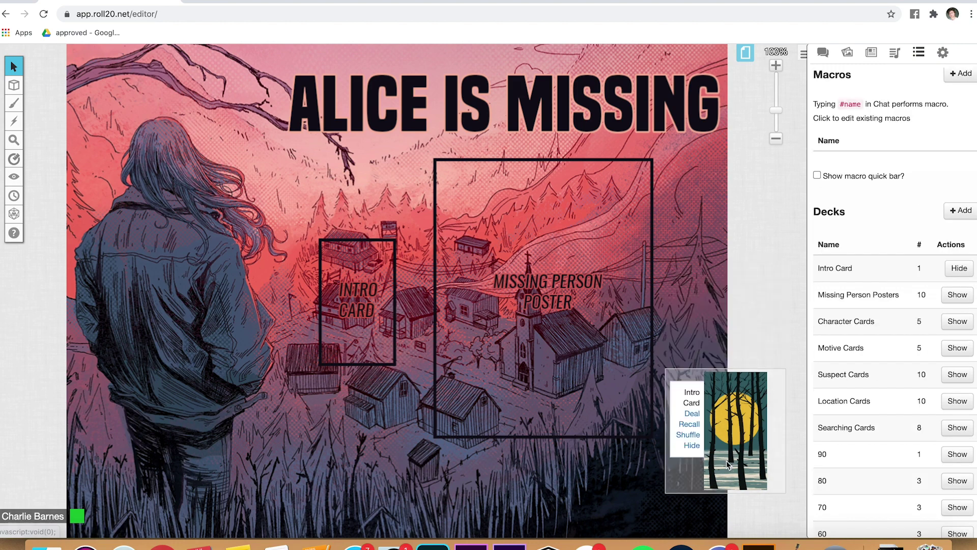
Put the Intro Card and Missing Person Posters decks on the Introduction table.
{"action": "left_click", "coordinate": [695, 449]}
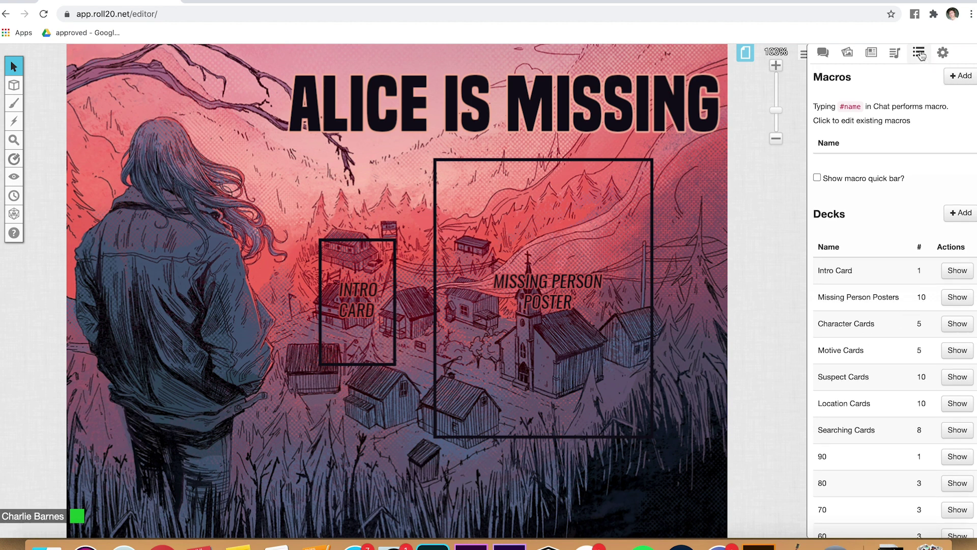
{"action": "scroll", "coordinate": [895, 198], "scroll_direction": "down", "scroll_amount": 3}
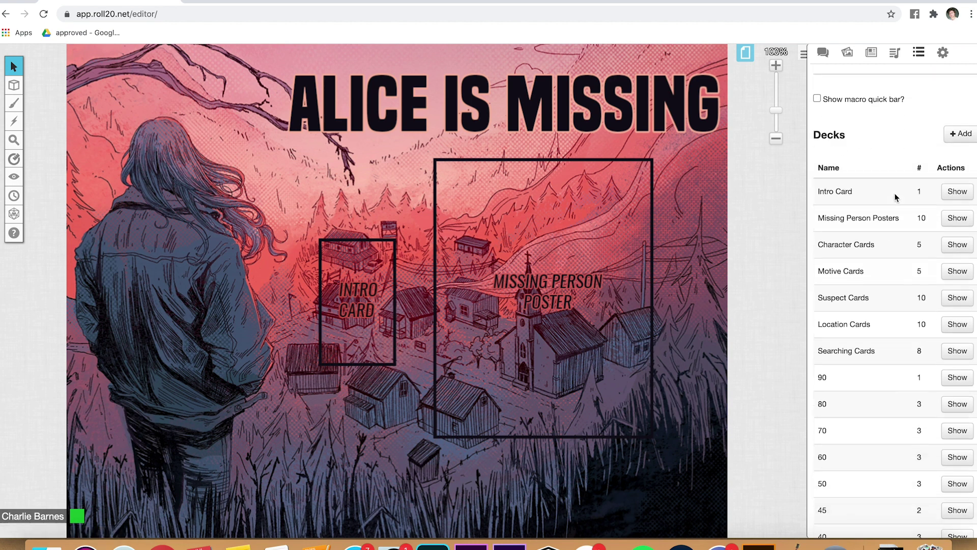
{"action": "left_click", "coordinate": [958, 193]}
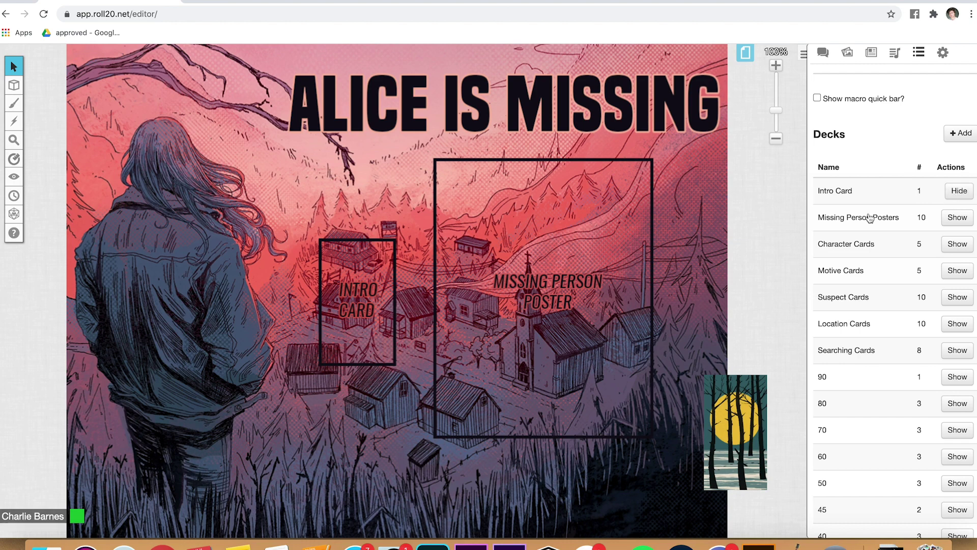
{"action": "left_click", "coordinate": [957, 224]}
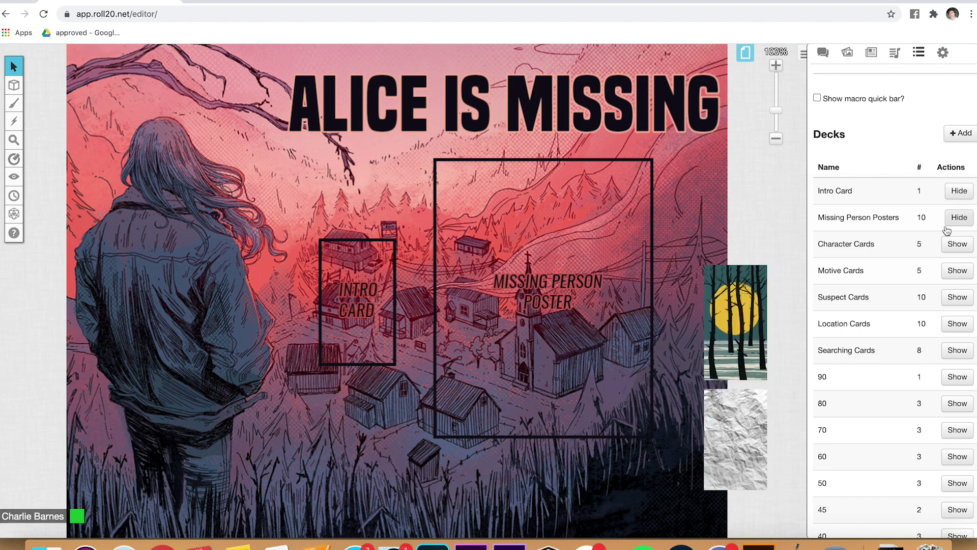
{"action": "mouse_move", "coordinate": [730, 312]}
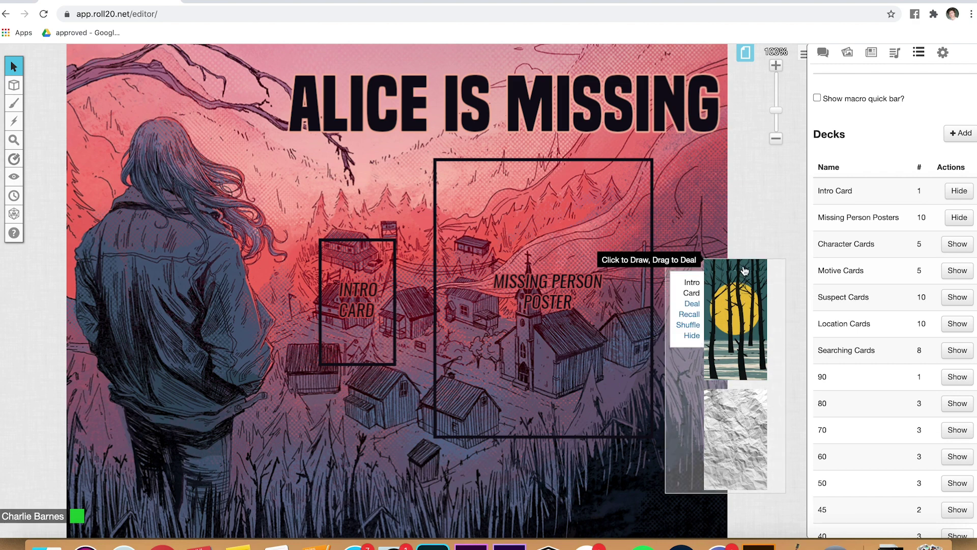
{"action": "mouse_move", "coordinate": [738, 405]}
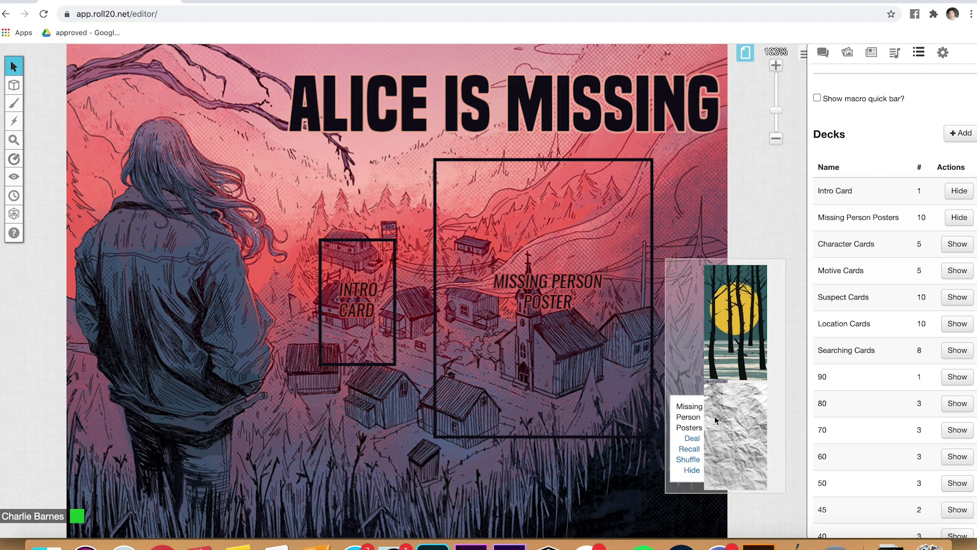
{"action": "mouse_move", "coordinate": [755, 294]}
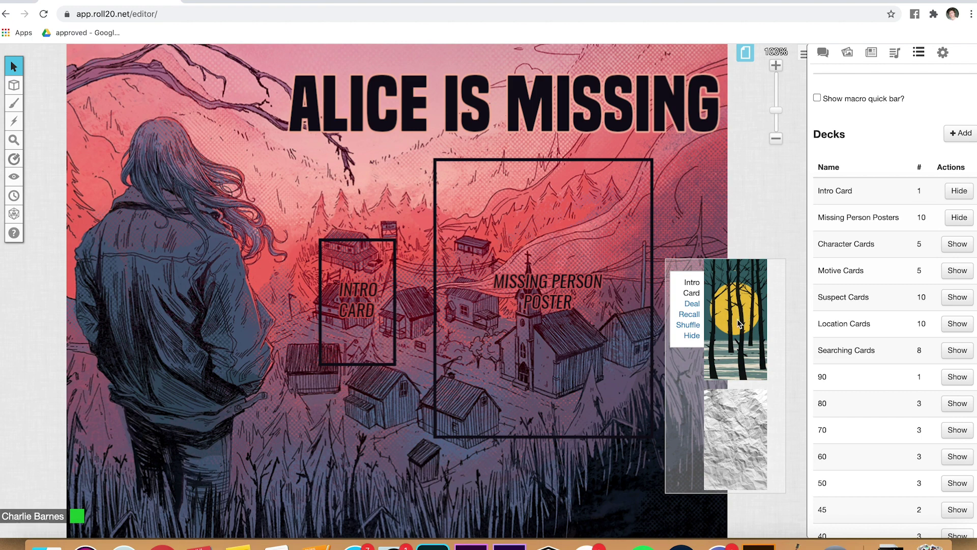
Drag the top intro card into the INTRO CARD box and a poster into the poster frame.
{"action": "left_click_drag", "start_coordinate": [738, 270], "coordinate": [360, 257]}
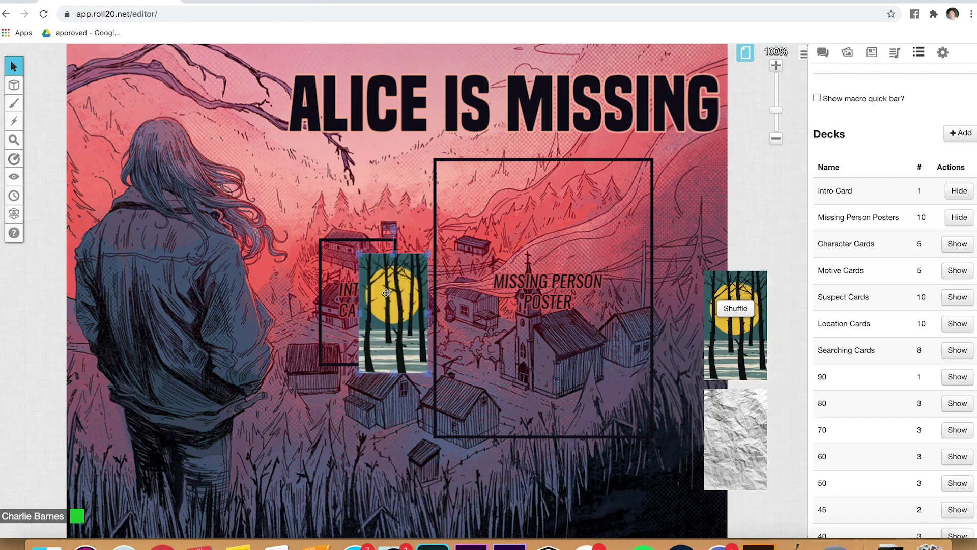
{"action": "left_click", "coordinate": [375, 327]}
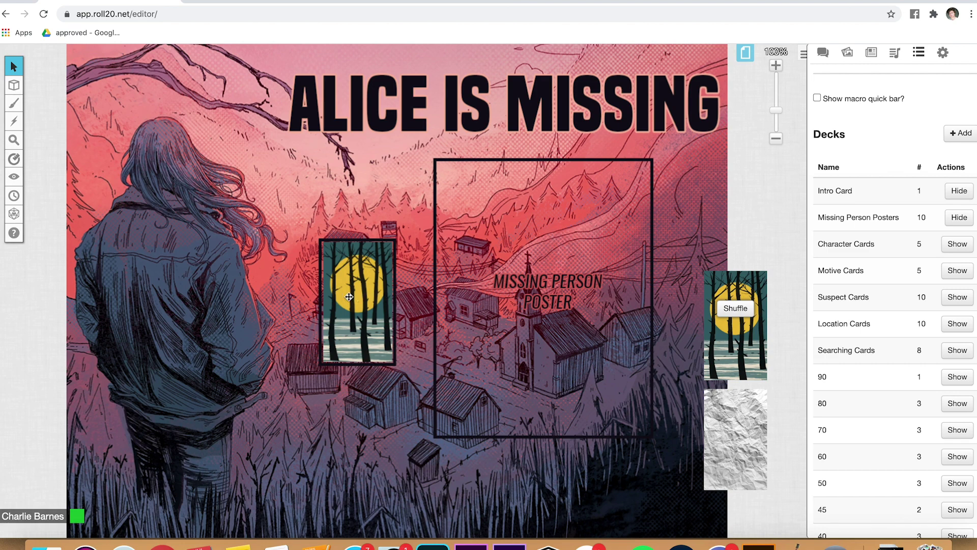
{"action": "left_click_drag", "start_coordinate": [740, 397], "coordinate": [506, 214]}
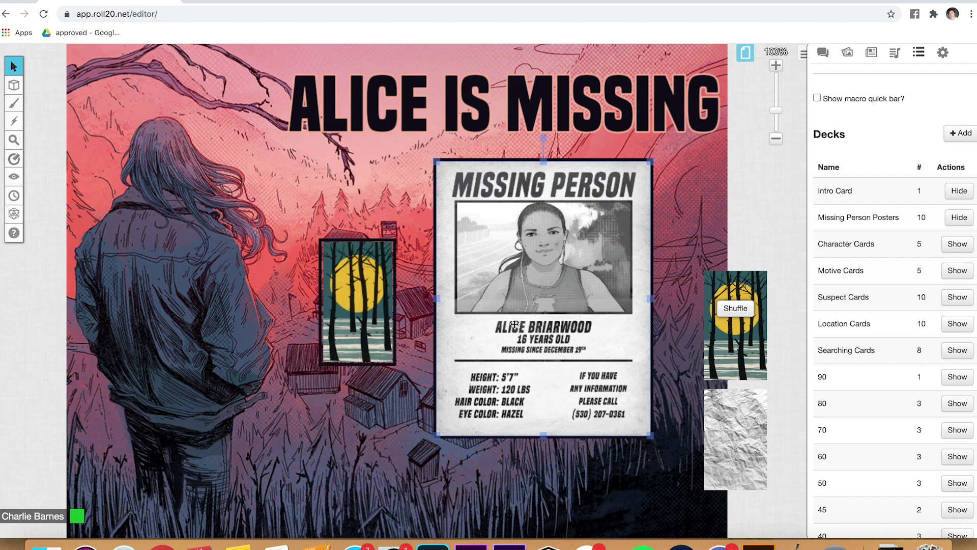
{"action": "left_click", "coordinate": [692, 210]}
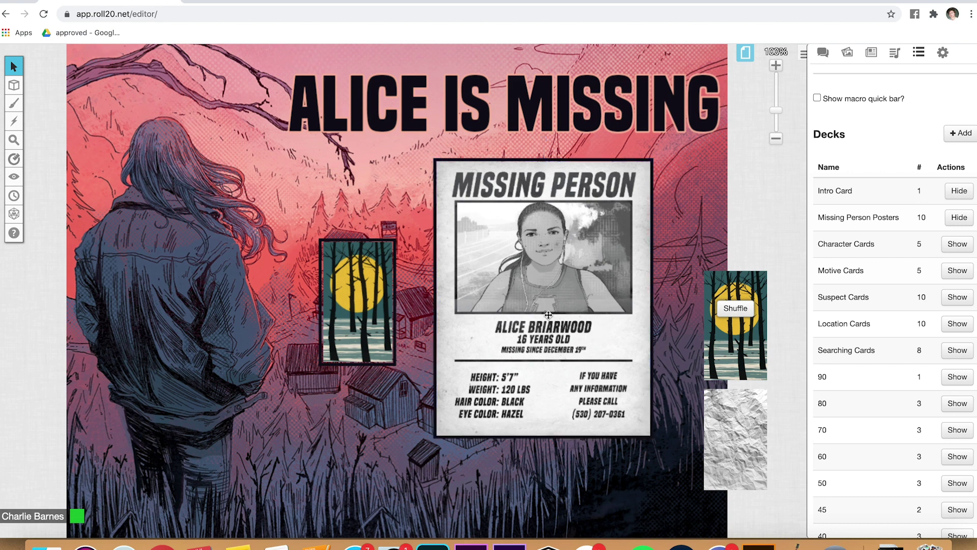
{"action": "left_click", "coordinate": [521, 270]}
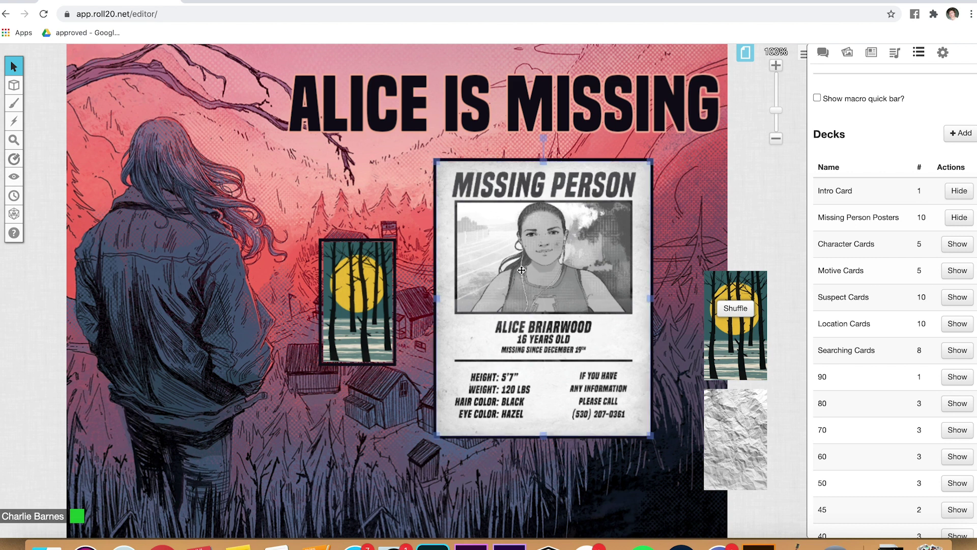
{"action": "left_click", "coordinate": [680, 246]}
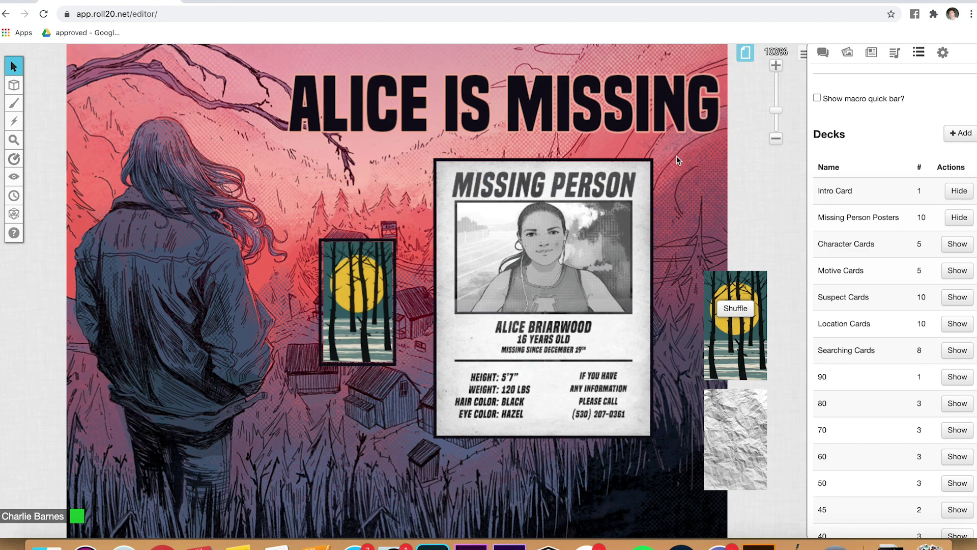
{"action": "scroll", "coordinate": [676, 156], "scroll_direction": "down", "scroll_amount": 1}
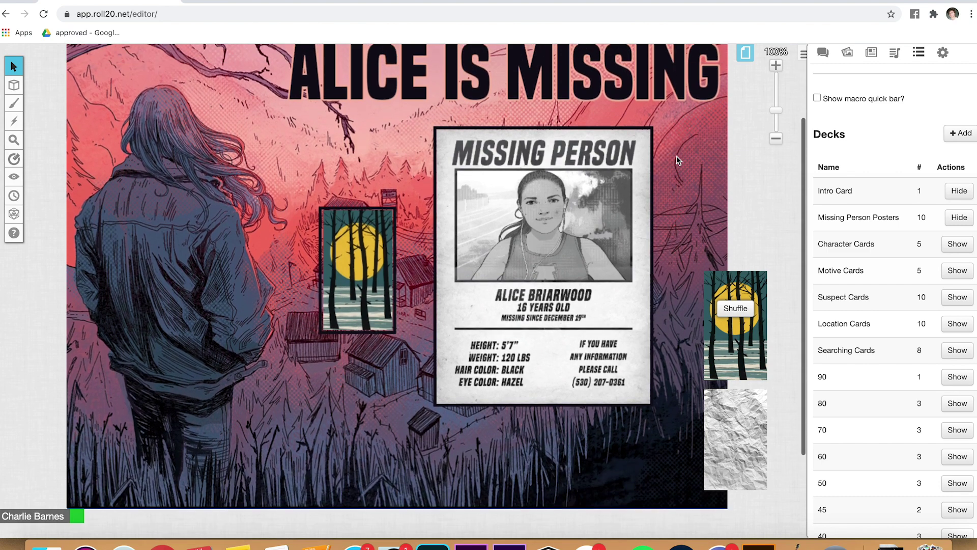
Move the Players bookmark to Introduction, then load the Character Creation page.
{"action": "scroll", "coordinate": [676, 156], "scroll_direction": "up", "scroll_amount": 1}
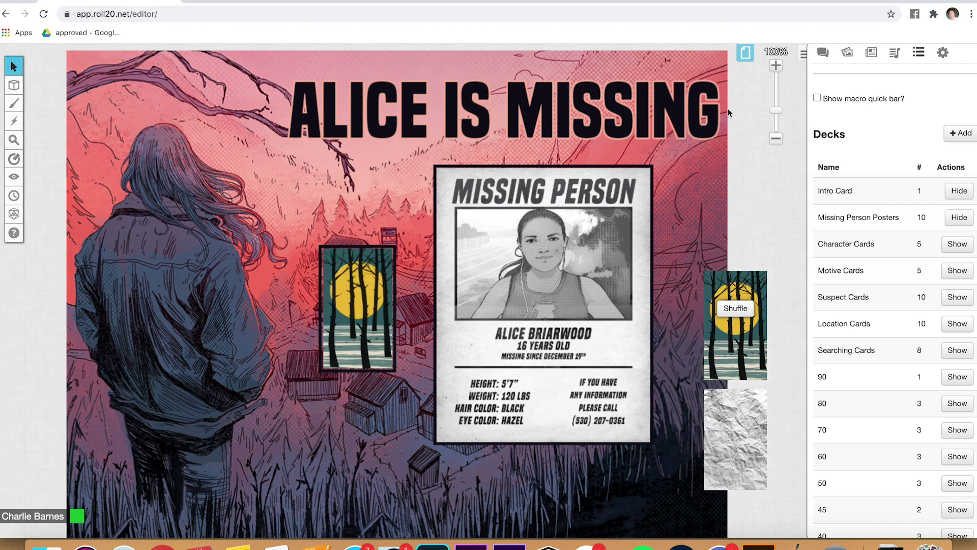
{"action": "left_click", "coordinate": [745, 52]}
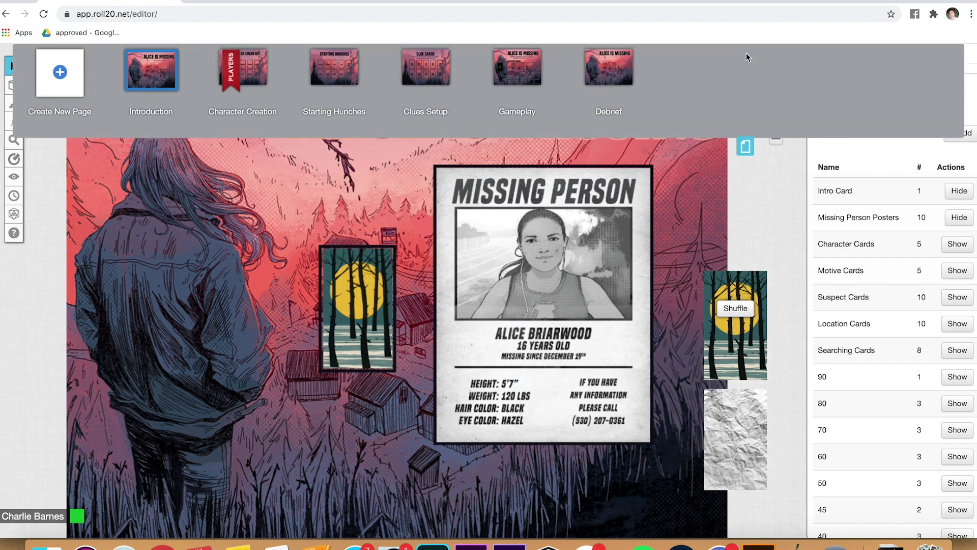
{"action": "left_click_drag", "start_coordinate": [232, 74], "coordinate": [130, 64]}
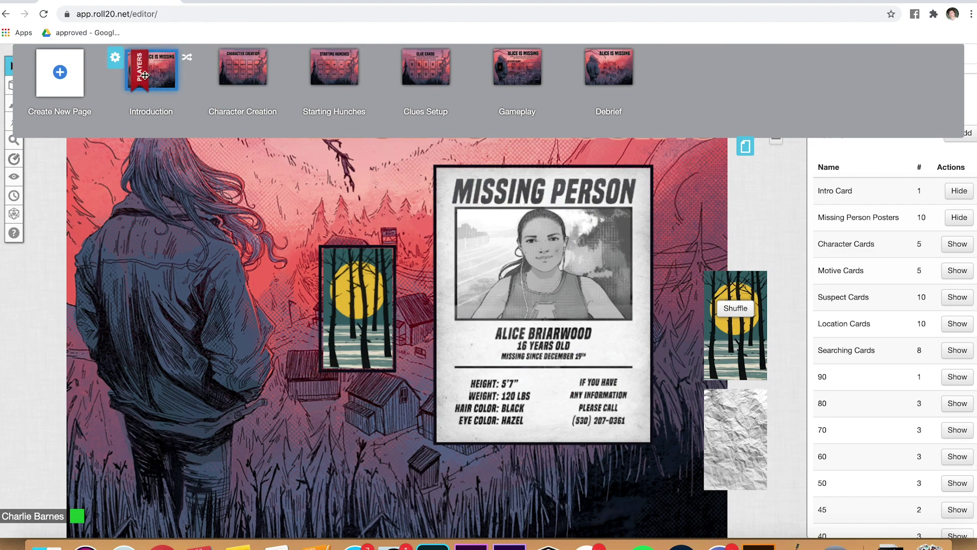
{"action": "left_click", "coordinate": [260, 79]}
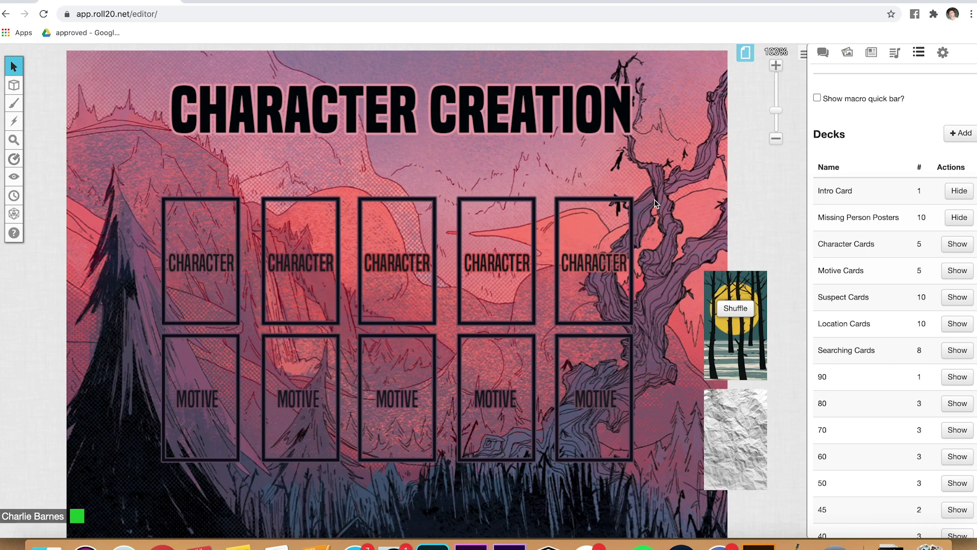
Hide the Intro Card and Missing Person Posters decks; show Character Cards and Motive Cards.
{"action": "left_click", "coordinate": [692, 336]}
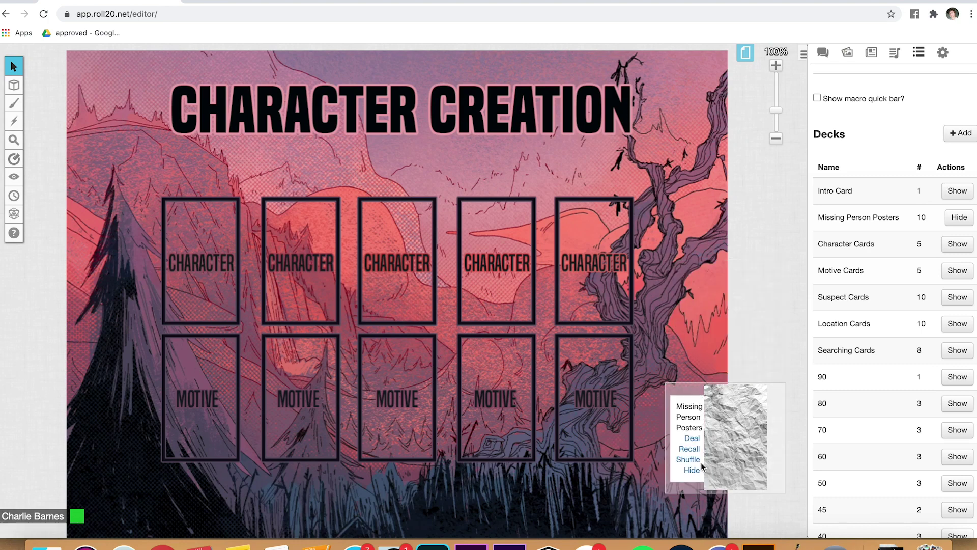
{"action": "left_click", "coordinate": [696, 474]}
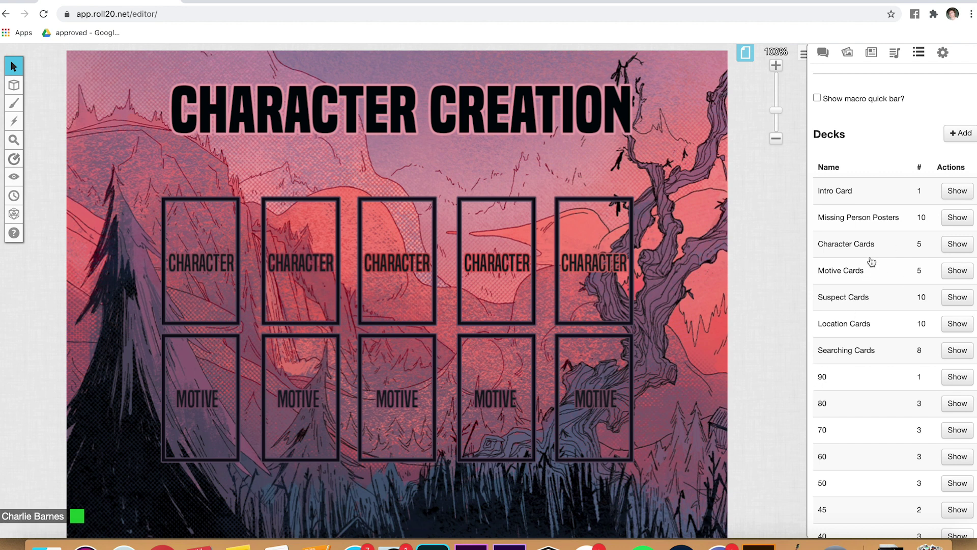
{"action": "left_click", "coordinate": [957, 246]}
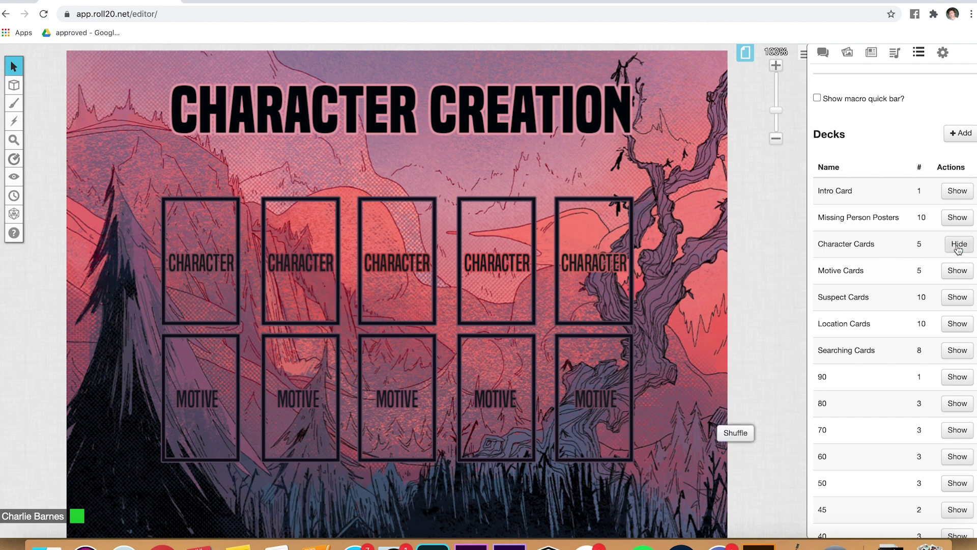
{"action": "left_click", "coordinate": [956, 271]}
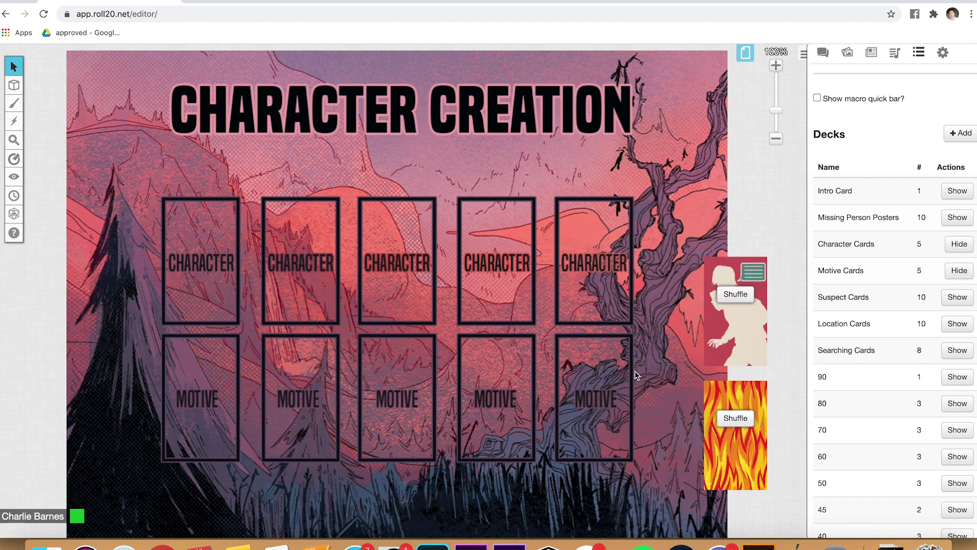
{"action": "scroll", "coordinate": [634, 371], "scroll_direction": "down", "scroll_amount": 2}
{"action": "scroll", "coordinate": [666, 368], "scroll_direction": "up", "scroll_amount": 2}
Shuffle the Character Cards and Motive Cards decks, confirming each.
{"action": "mouse_move", "coordinate": [736, 299]}
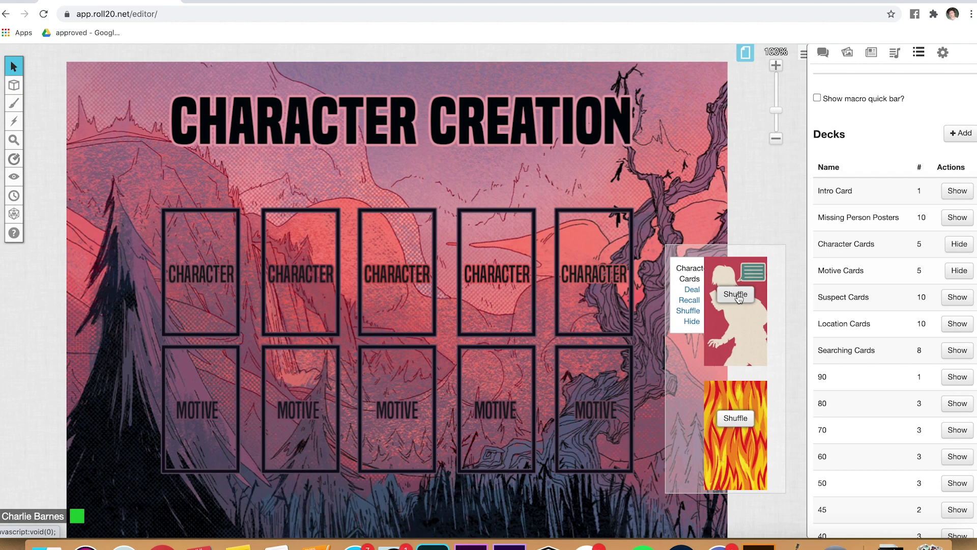
{"action": "left_click", "coordinate": [738, 299]}
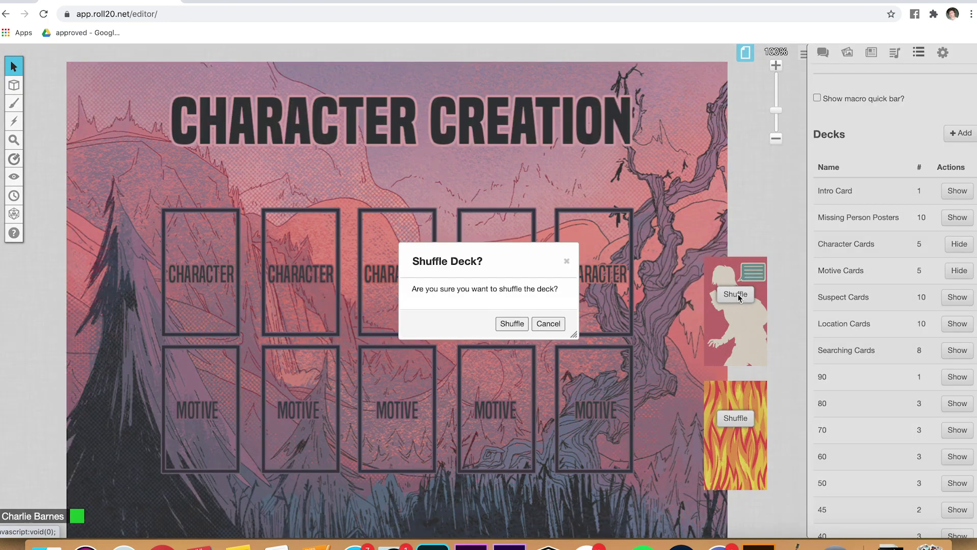
{"action": "left_click", "coordinate": [509, 324]}
{"action": "left_click", "coordinate": [735, 417]}
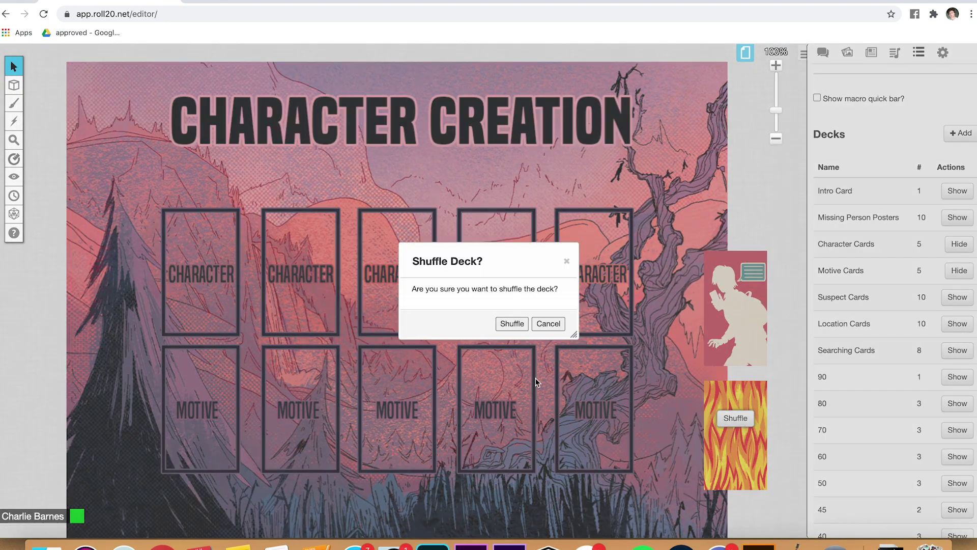
{"action": "left_click", "coordinate": [506, 322]}
Deal character cards into all five Character slots and a face-down Motive card into the first Motive slot.
{"action": "left_click_drag", "start_coordinate": [733, 275], "coordinate": [204, 257]}
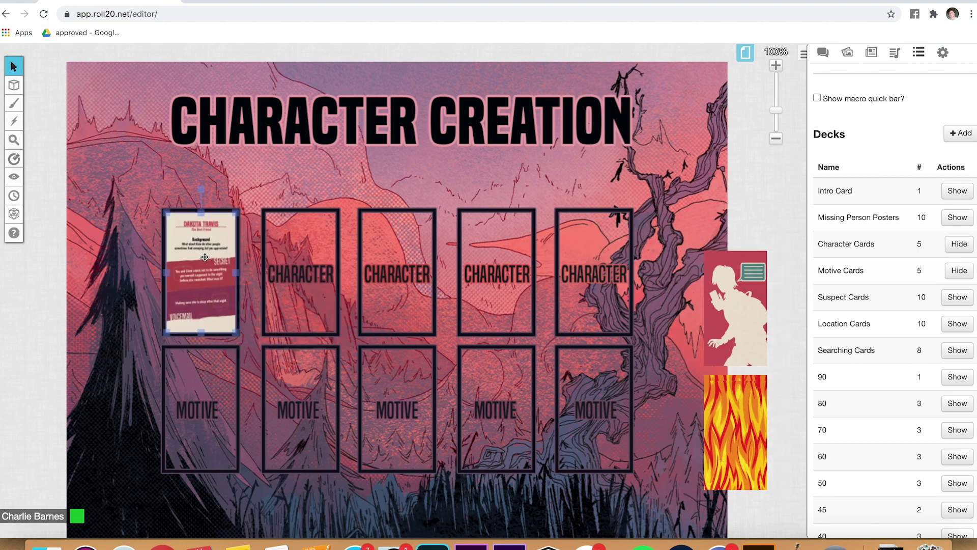
{"action": "mouse_move", "coordinate": [708, 285]}
{"action": "left_mouse_down"}
{"action": "mouse_move", "coordinate": [360, 255]}
{"action": "mouse_move", "coordinate": [392, 299]}
{"action": "mouse_move", "coordinate": [282, 260]}
{"action": "mouse_move", "coordinate": [299, 262]}
{"action": "left_mouse_up"}
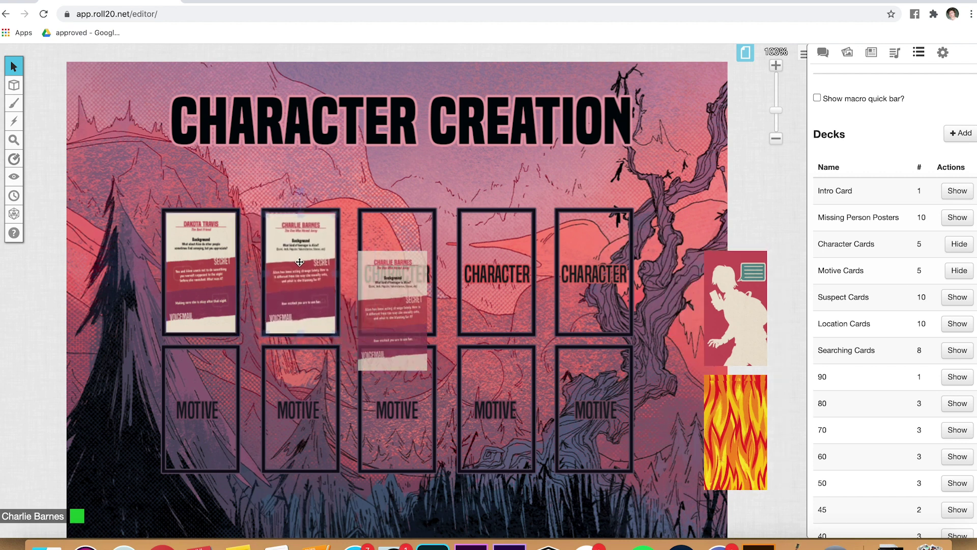
{"action": "mouse_move", "coordinate": [728, 285]}
{"action": "left_mouse_down"}
{"action": "mouse_move", "coordinate": [464, 254]}
{"action": "mouse_move", "coordinate": [494, 296]}
{"action": "mouse_move", "coordinate": [393, 255]}
{"action": "left_mouse_up"}
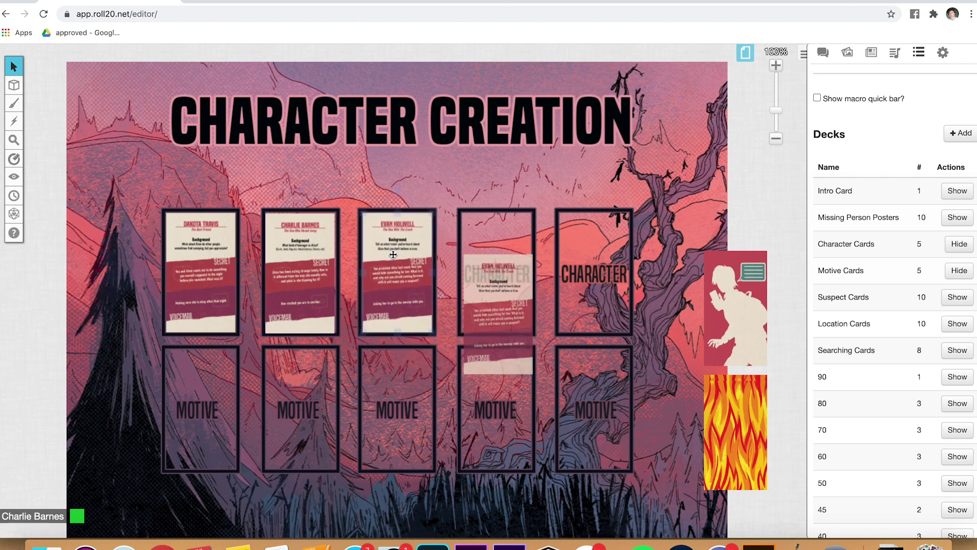
{"action": "left_click_drag", "start_coordinate": [732, 260], "coordinate": [498, 246]}
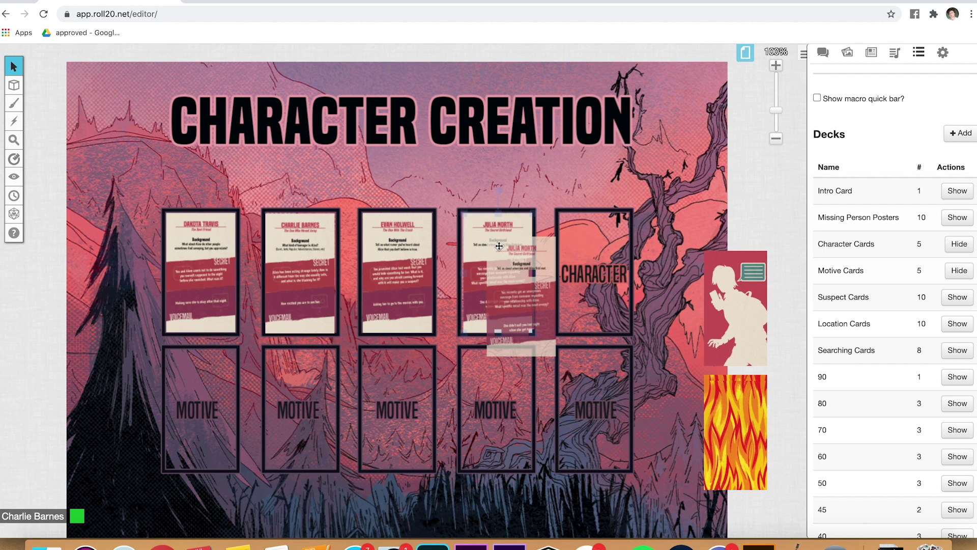
{"action": "left_click_drag", "start_coordinate": [733, 270], "coordinate": [598, 252]}
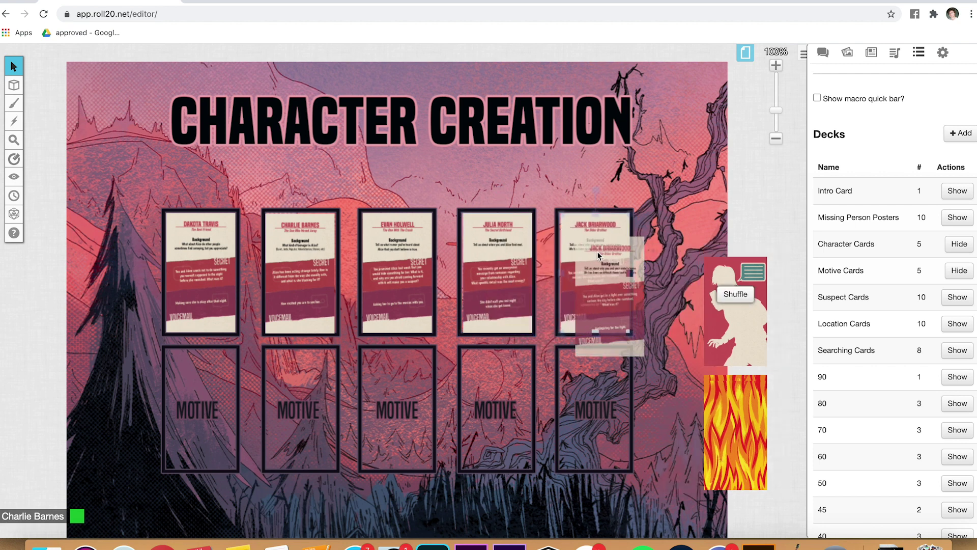
{"action": "mouse_move", "coordinate": [745, 380]}
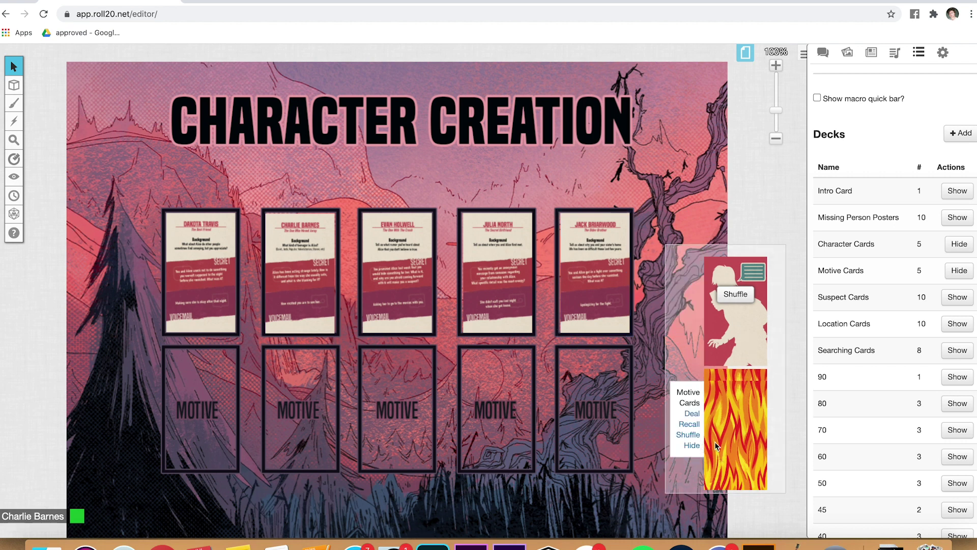
{"action": "left_click_drag", "start_coordinate": [714, 441], "coordinate": [195, 392]}
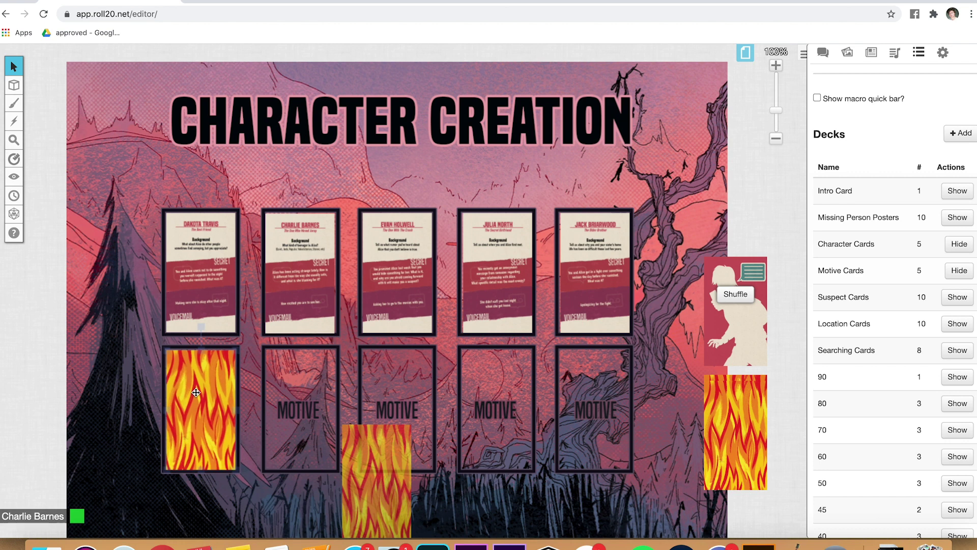